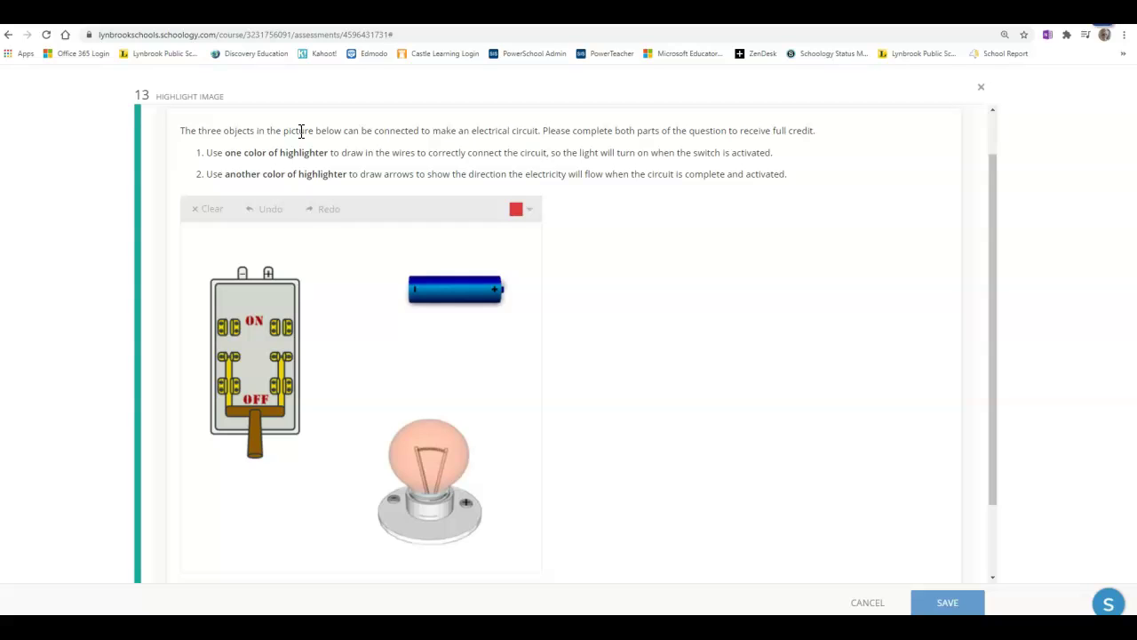
Draw a red wire from the switch's positive terminal to the light bulb's negative side in the circuit image.
{"action": "left_click", "coordinate": [529, 212]}
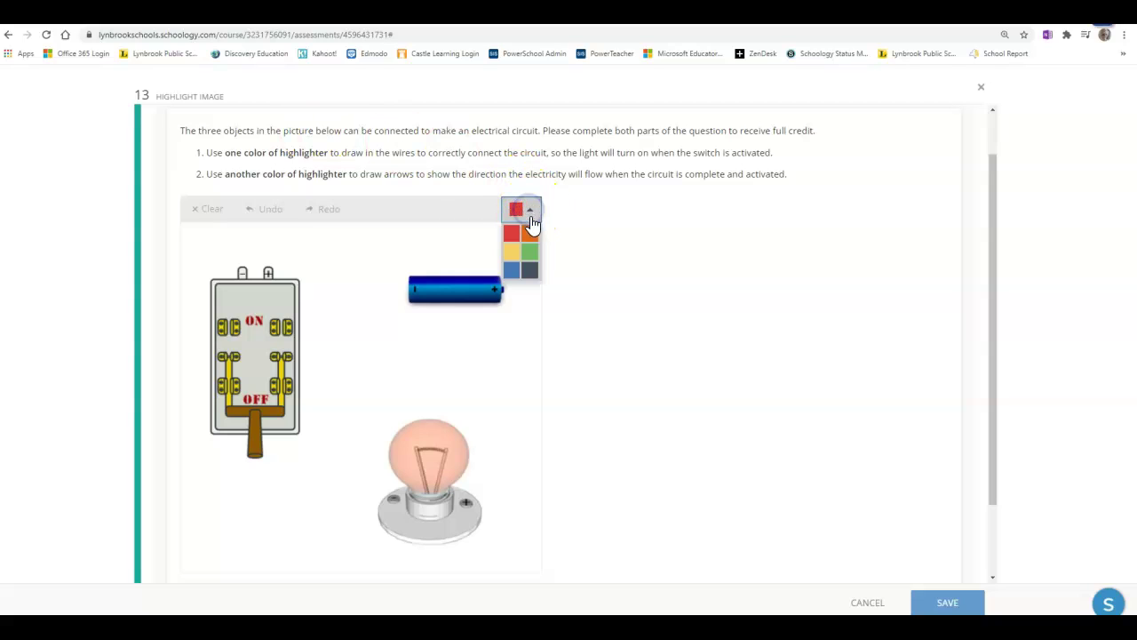
{"action": "left_click", "coordinate": [516, 244]}
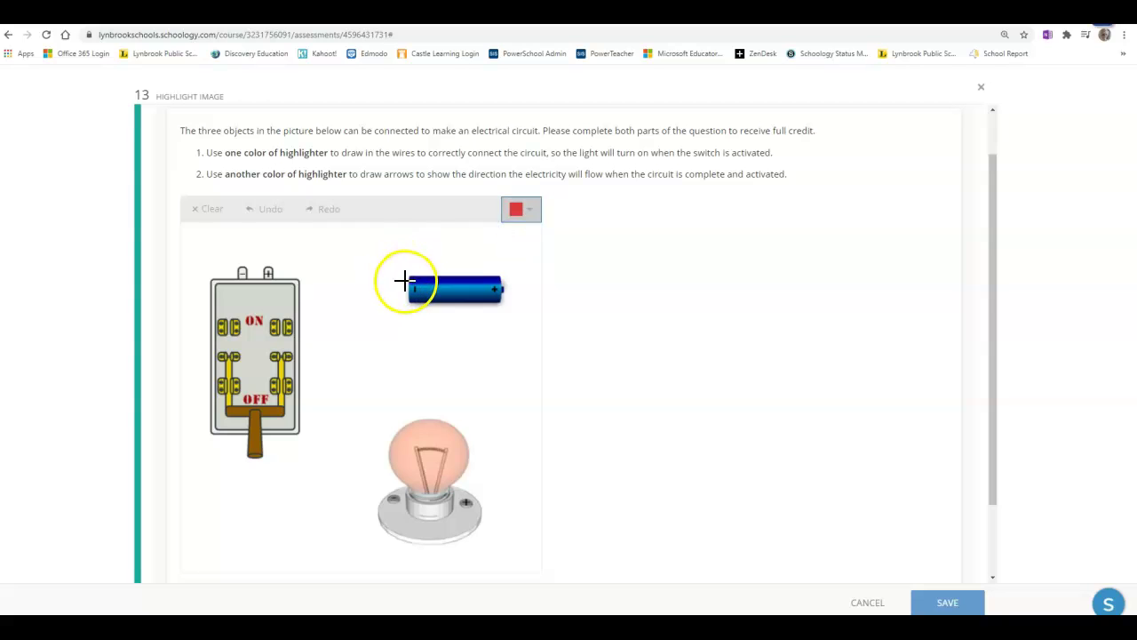
{"action": "mouse_move", "coordinate": [276, 267]}
{"action": "left_mouse_down"}
{"action": "mouse_move", "coordinate": [310, 277]}
{"action": "mouse_move", "coordinate": [330, 396]}
{"action": "mouse_move", "coordinate": [364, 472]}
{"action": "mouse_move", "coordinate": [387, 484]}
{"action": "left_mouse_up"}
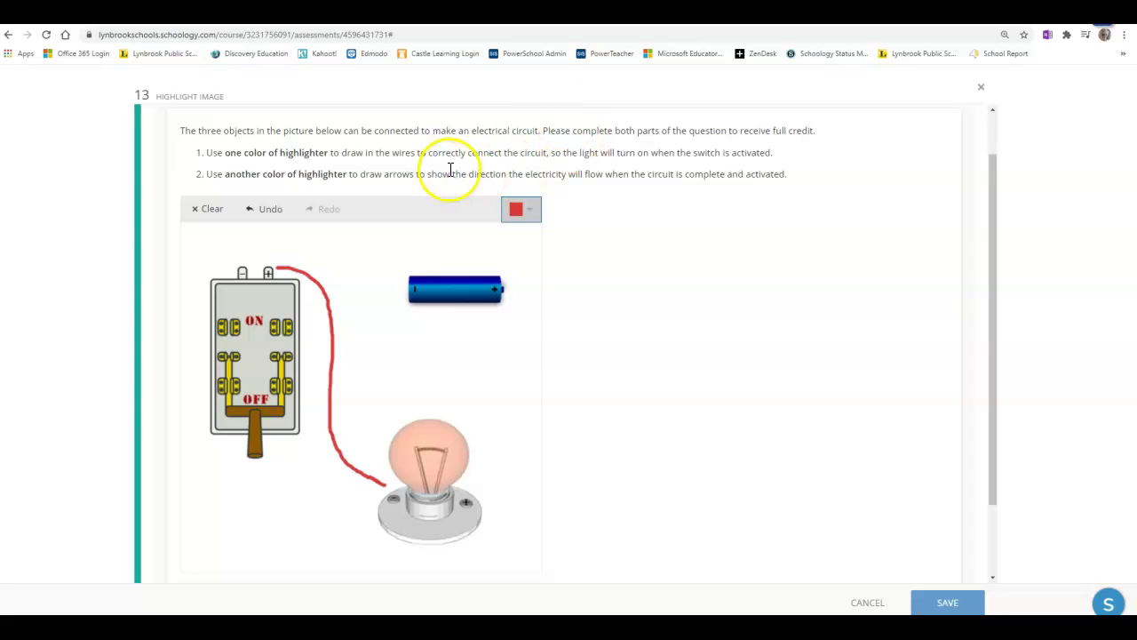
Draw a green line from the switch's negative terminal over to the battery's positive end.
{"action": "left_click", "coordinate": [520, 210]}
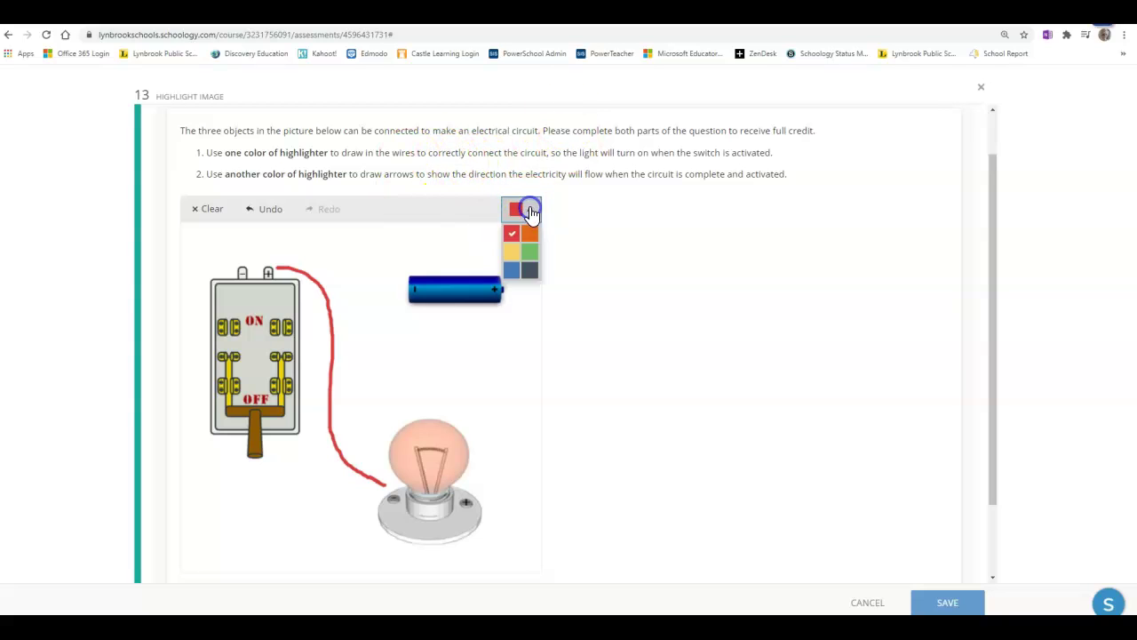
{"action": "left_click", "coordinate": [530, 257]}
{"action": "mouse_move", "coordinate": [240, 264]}
{"action": "left_mouse_down"}
{"action": "mouse_move", "coordinate": [428, 236]}
{"action": "mouse_move", "coordinate": [505, 264]}
{"action": "mouse_move", "coordinate": [512, 286]}
{"action": "left_mouse_up"}
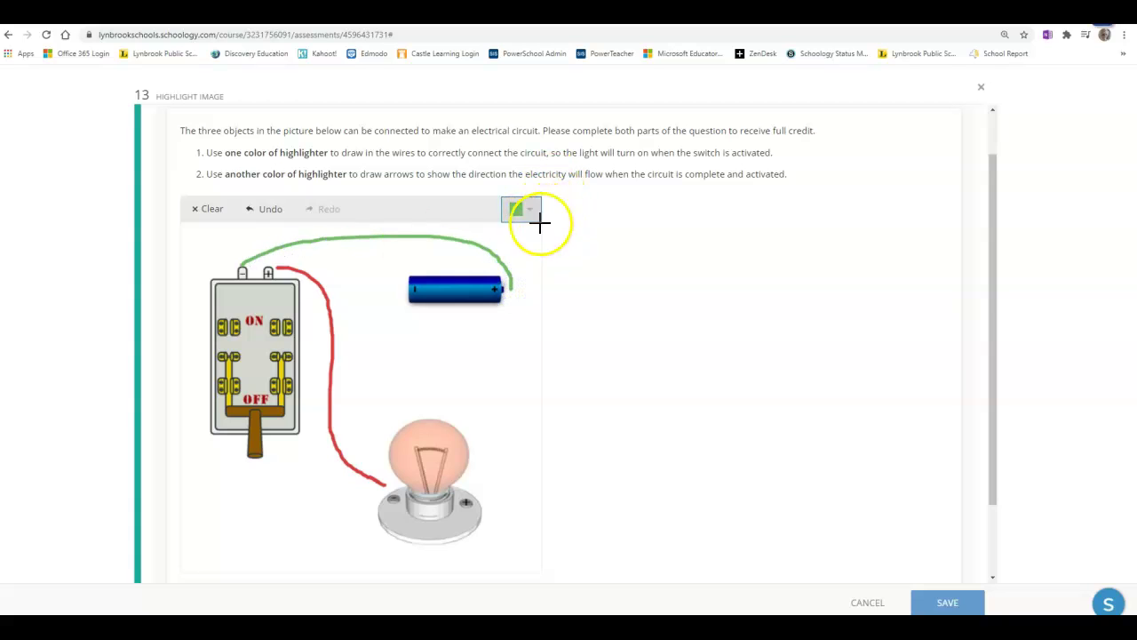
{"action": "left_click", "coordinate": [517, 217]}
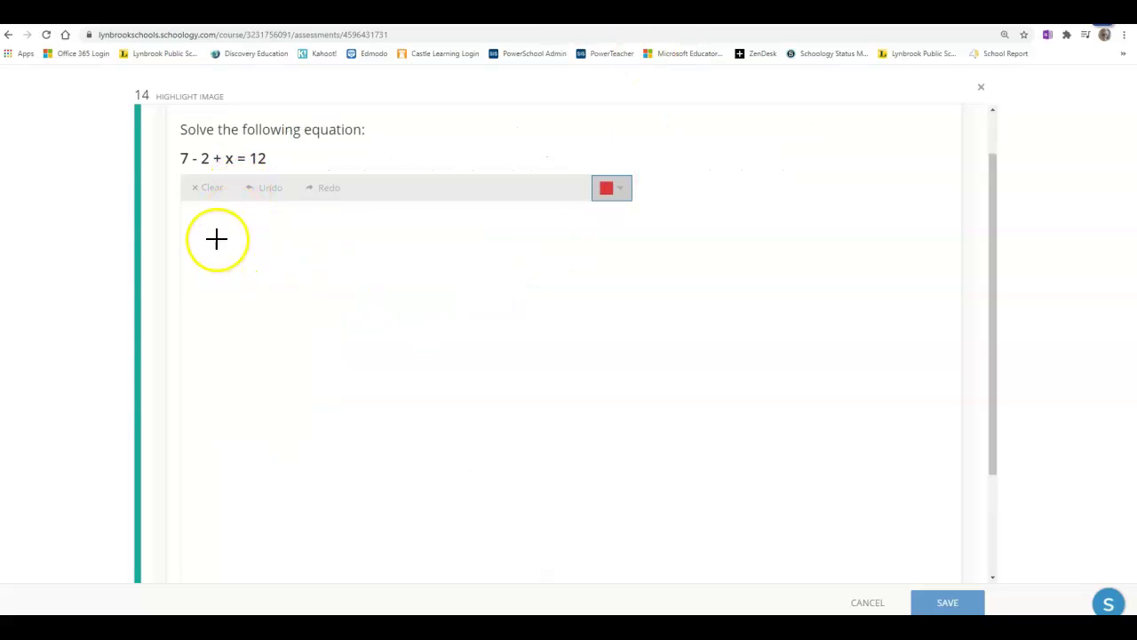
Handwrite the equation 7 - 2 + x = 12 in red on question 14's blank canvas.
{"action": "mouse_move", "coordinate": [203, 231]}
{"action": "left_mouse_down"}
{"action": "mouse_move", "coordinate": [228, 243]}
{"action": "mouse_move", "coordinate": [223, 271]}
{"action": "mouse_move", "coordinate": [259, 252]}
{"action": "mouse_move", "coordinate": [300, 268]}
{"action": "left_mouse_up"}
{"action": "left_click_drag", "start_coordinate": [328, 235], "coordinate": [328, 266]}
{"action": "mouse_move", "coordinate": [316, 251]}
{"action": "left_mouse_down"}
{"action": "mouse_move", "coordinate": [376, 254]}
{"action": "mouse_move", "coordinate": [385, 271]}
{"action": "left_mouse_up"}
{"action": "mouse_move", "coordinate": [387, 240]}
{"action": "left_mouse_down"}
{"action": "mouse_move", "coordinate": [366, 271]}
{"action": "mouse_move", "coordinate": [417, 260]}
{"action": "left_mouse_up"}
{"action": "mouse_move", "coordinate": [434, 242]}
{"action": "left_mouse_down"}
{"action": "mouse_move", "coordinate": [439, 270]}
{"action": "mouse_move", "coordinate": [447, 246]}
{"action": "mouse_move", "coordinate": [475, 272]}
{"action": "left_mouse_up"}
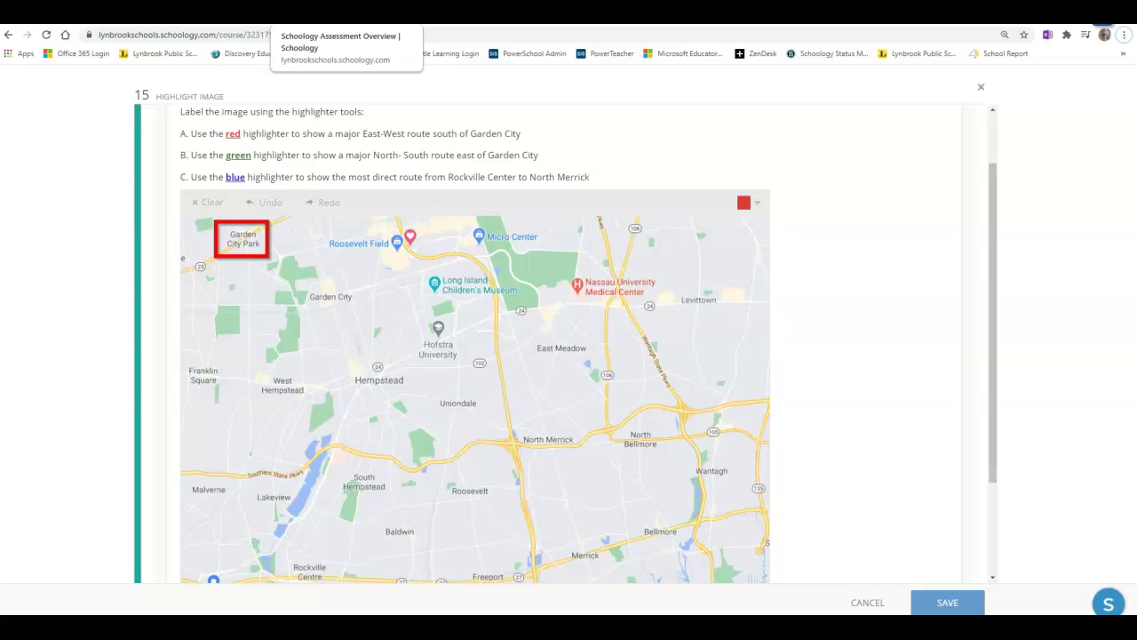
Review the submitted drawings for circuit question 13 and equation question 14 in the assessment's grading view.
{"action": "left_click", "coordinate": [355, 15]}
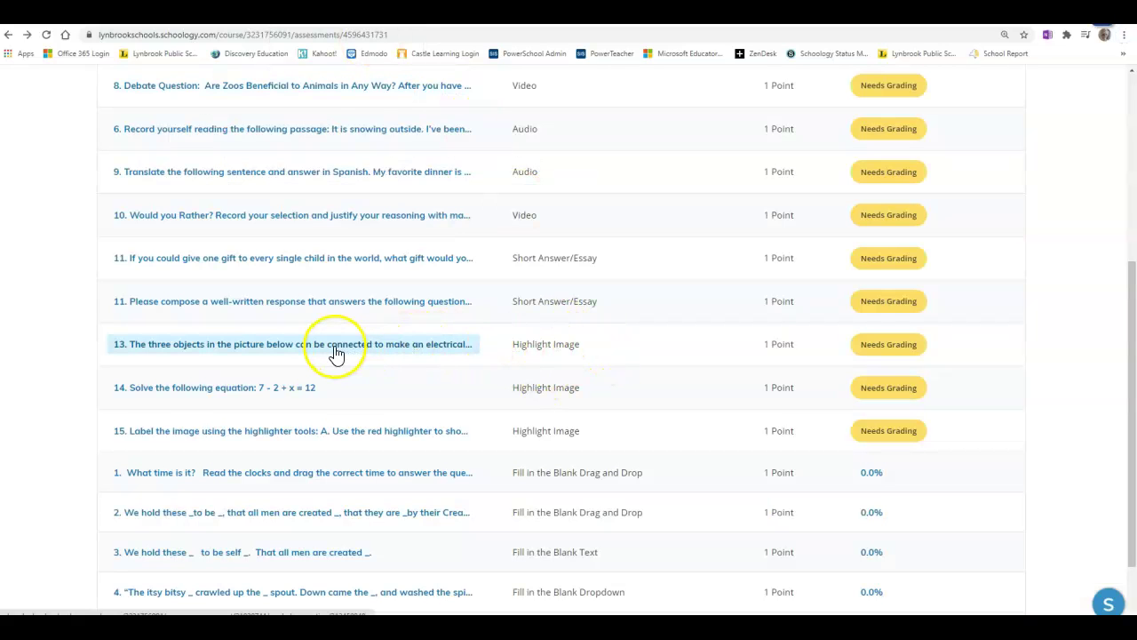
{"action": "left_click", "coordinate": [375, 349]}
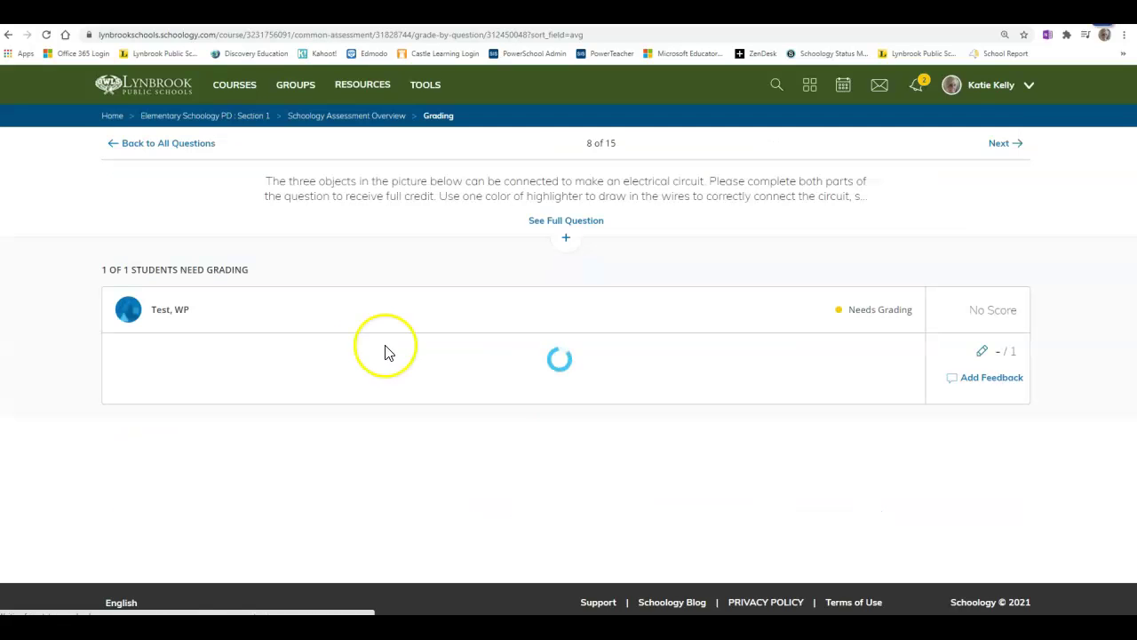
{"action": "scroll", "coordinate": [399, 350], "scroll_direction": "down", "scroll_amount": 5}
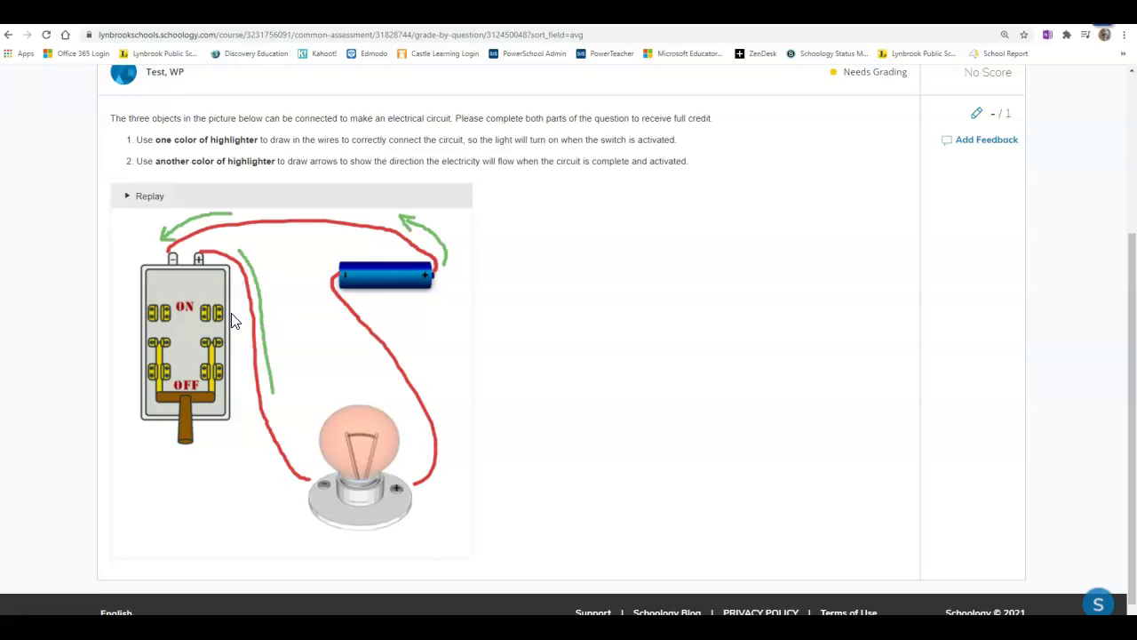
{"action": "key", "text": "alt+Left"}
{"action": "left_click", "coordinate": [305, 388]}
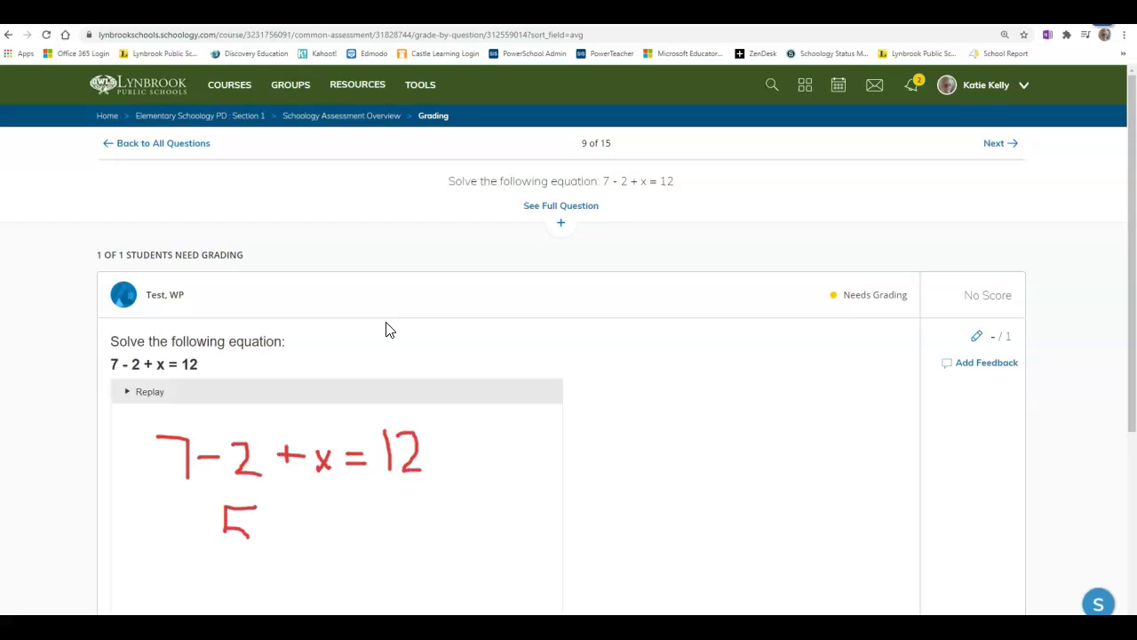
Return to the grading list and review the submitted response to map-labelling question 15.
{"action": "left_click", "coordinate": [9, 35]}
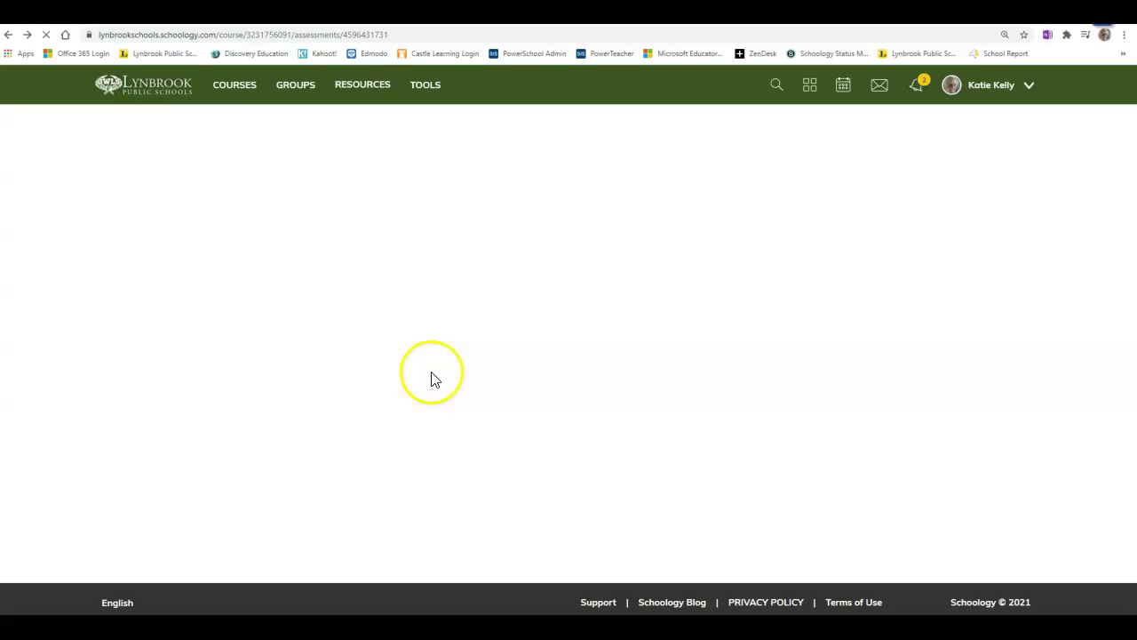
{"action": "scroll", "coordinate": [432, 376], "scroll_direction": "down", "scroll_amount": 1}
{"action": "scroll", "coordinate": [431, 377], "scroll_direction": "down", "scroll_amount": 4}
{"action": "left_click", "coordinate": [343, 354]}
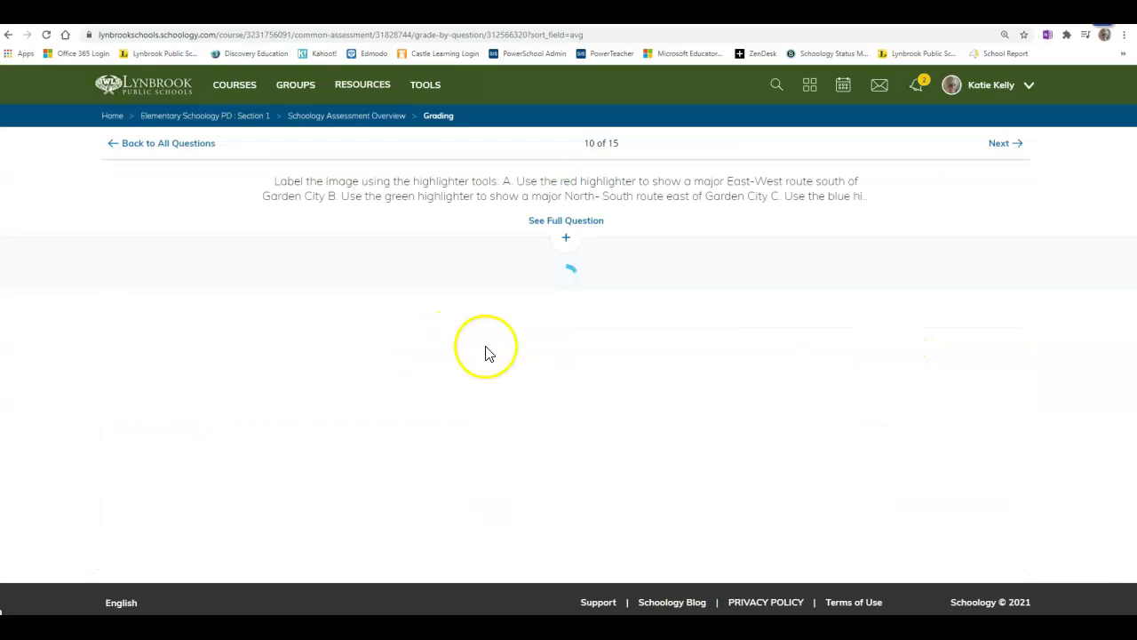
{"action": "scroll", "coordinate": [331, 340], "scroll_direction": "down", "scroll_amount": 3}
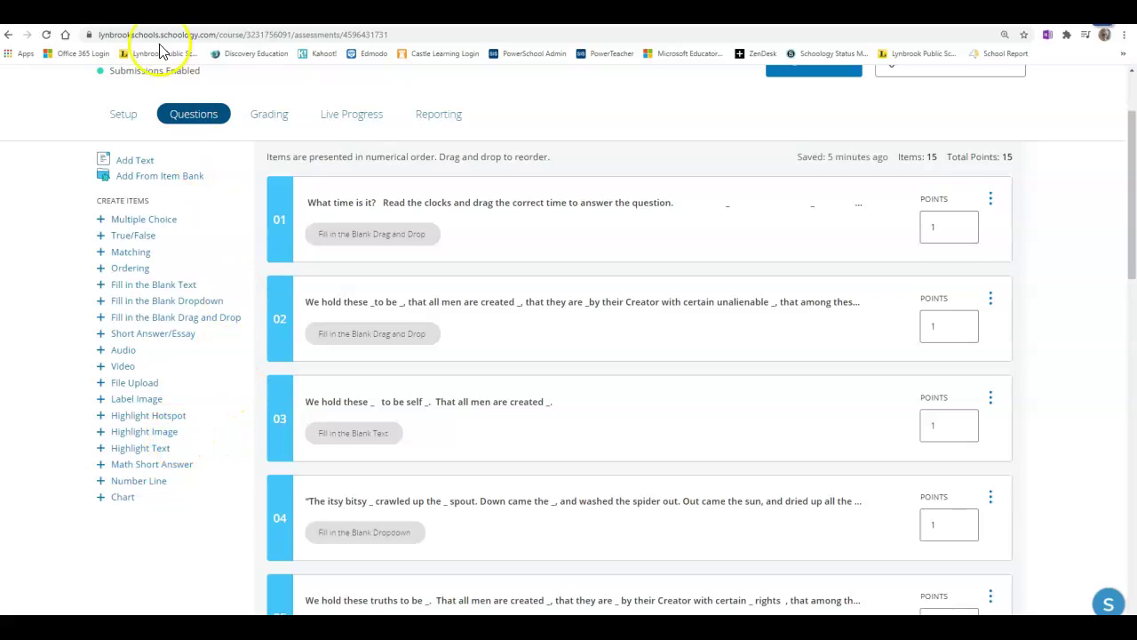
Create a Highlight Image question with the map-labelling instructions A to C for the red, green and blue highlighters.
{"action": "left_click", "coordinate": [140, 433]}
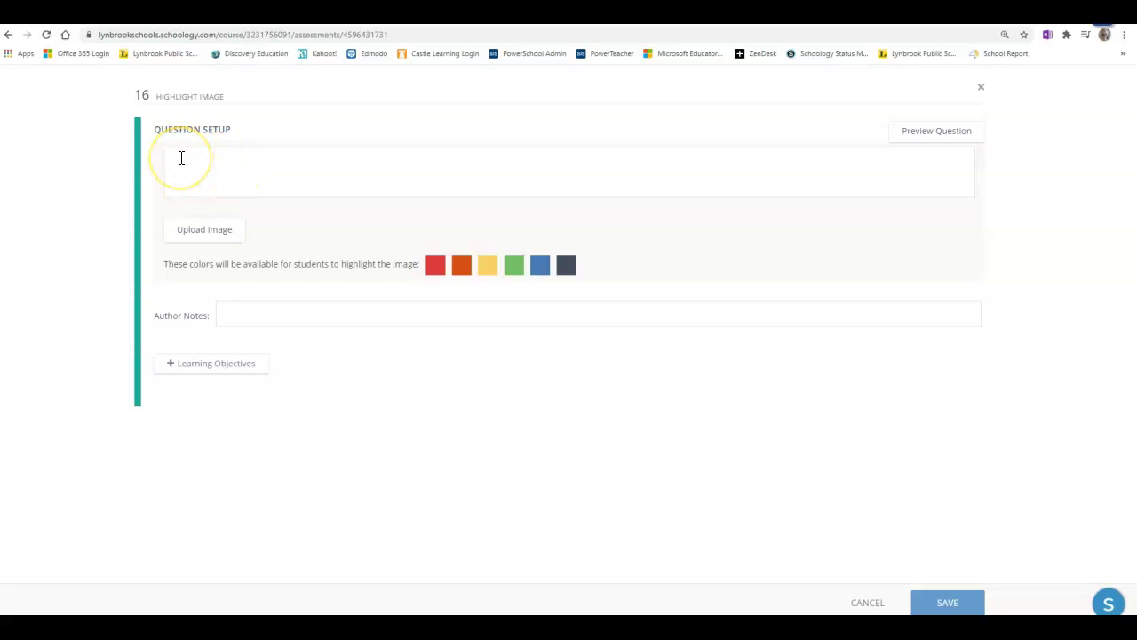
{"action": "type", "text": "Label the image using the highlighter tools: A. Use the red highlighter to show a major East-West route south of Garden City B. Use the green highlighter to show a major North- South route east of Garden City C. Use the blue highlighter to show the most direct route from Rockville Center to North Merrick"}
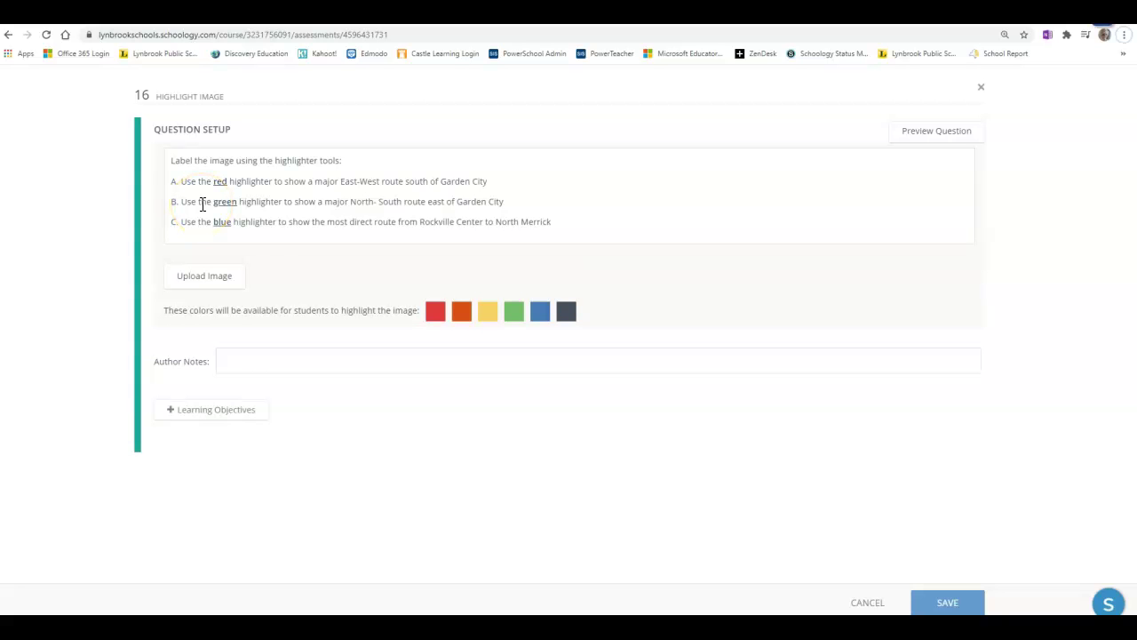
Upload the "map" image from the Schoology Assessment PD Course folder into the question.
{"action": "left_click", "coordinate": [217, 284]}
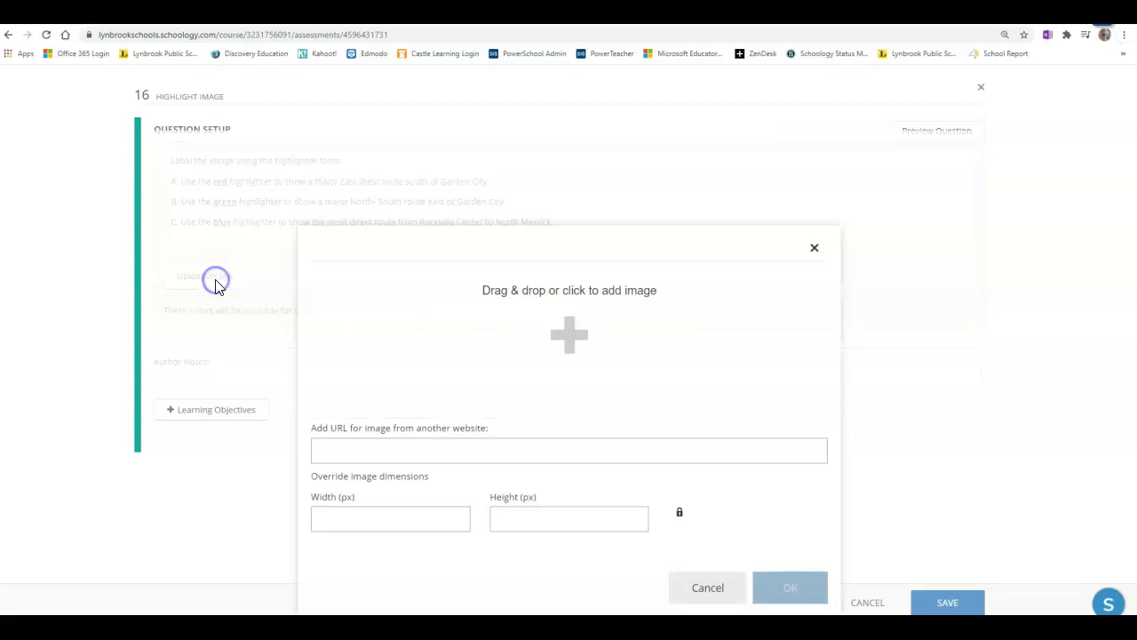
{"action": "left_click", "coordinate": [573, 336]}
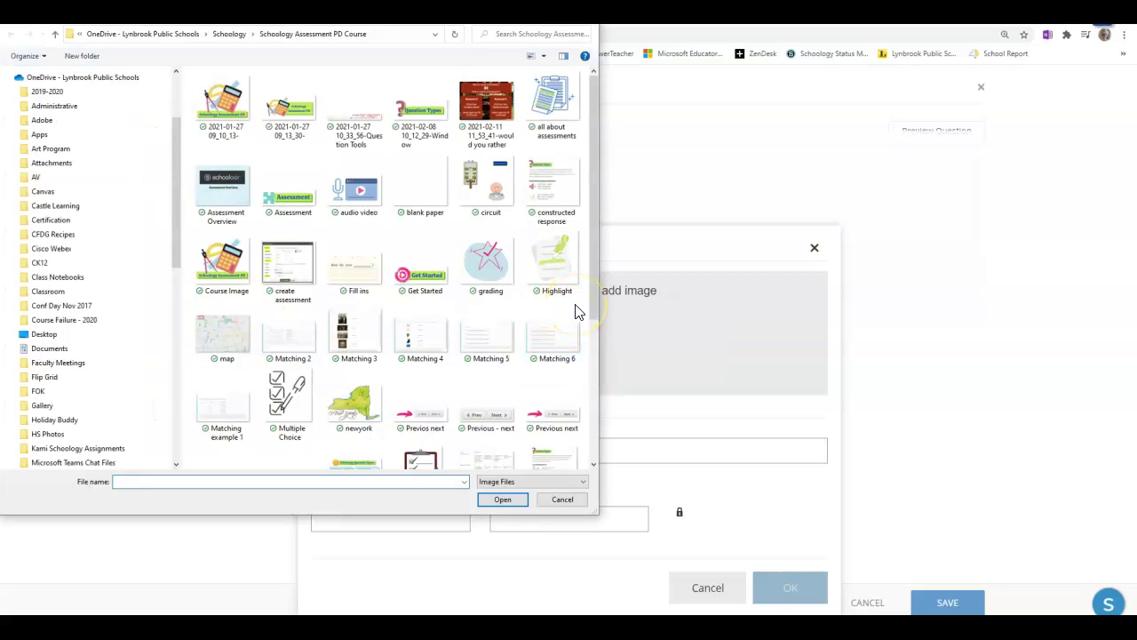
{"action": "scroll", "coordinate": [395, 293], "scroll_direction": "down", "scroll_amount": 3}
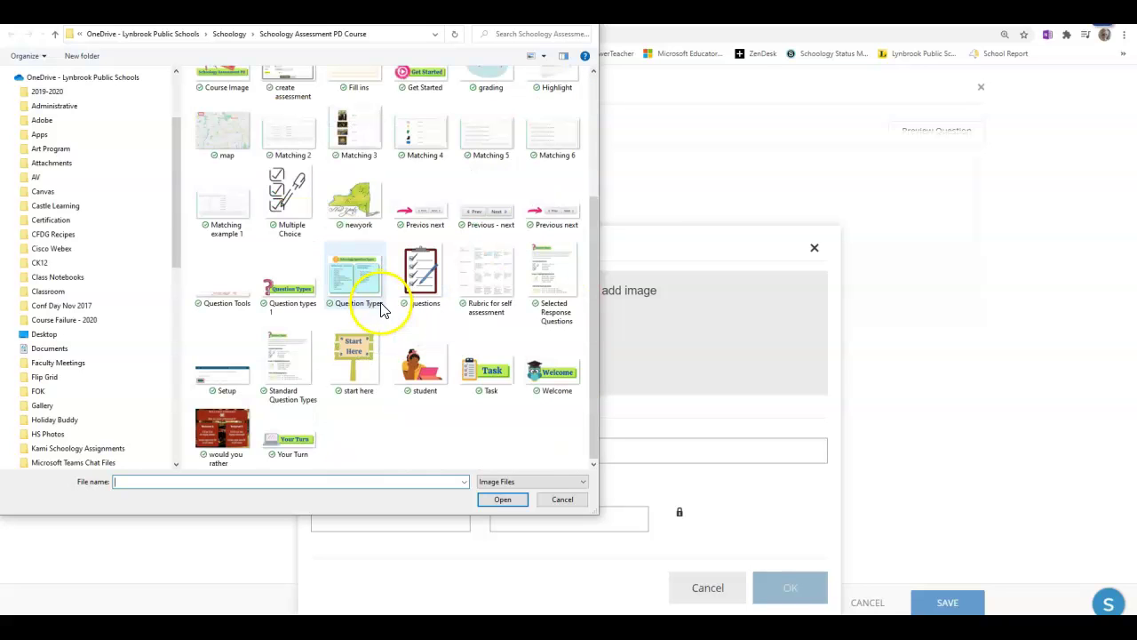
{"action": "left_click", "coordinate": [225, 135]}
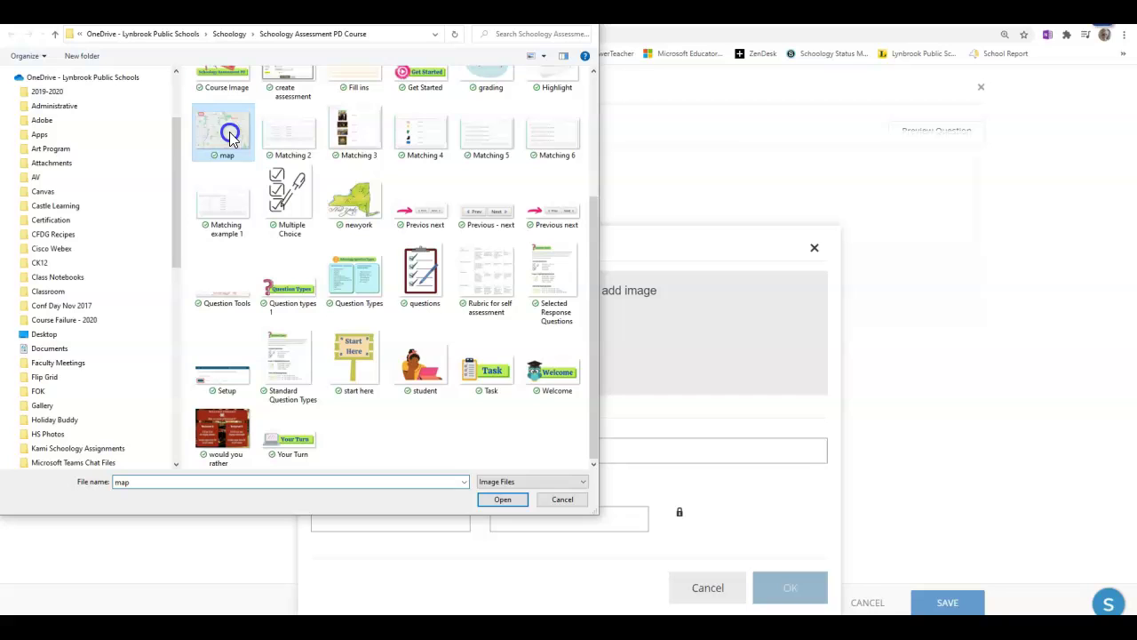
{"action": "left_click", "coordinate": [502, 501]}
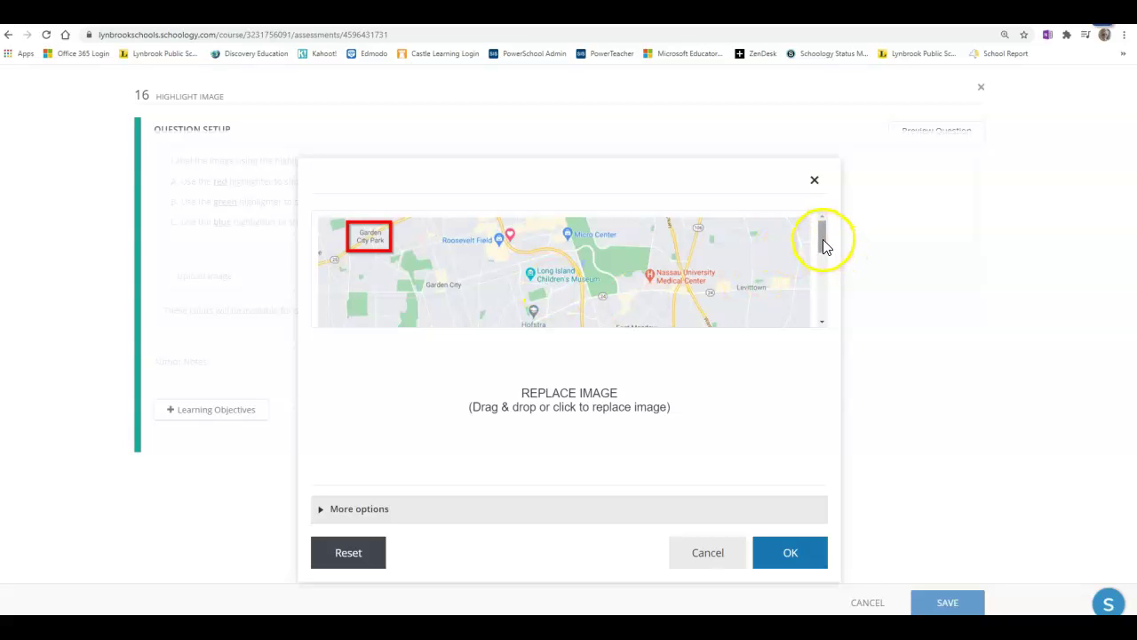
Override the map image's width to 800 px and apply the image to the question.
{"action": "mouse_move", "coordinate": [822, 240]}
{"action": "left_mouse_down"}
{"action": "mouse_move", "coordinate": [827, 305]}
{"action": "mouse_move", "coordinate": [829, 227]}
{"action": "left_mouse_up"}
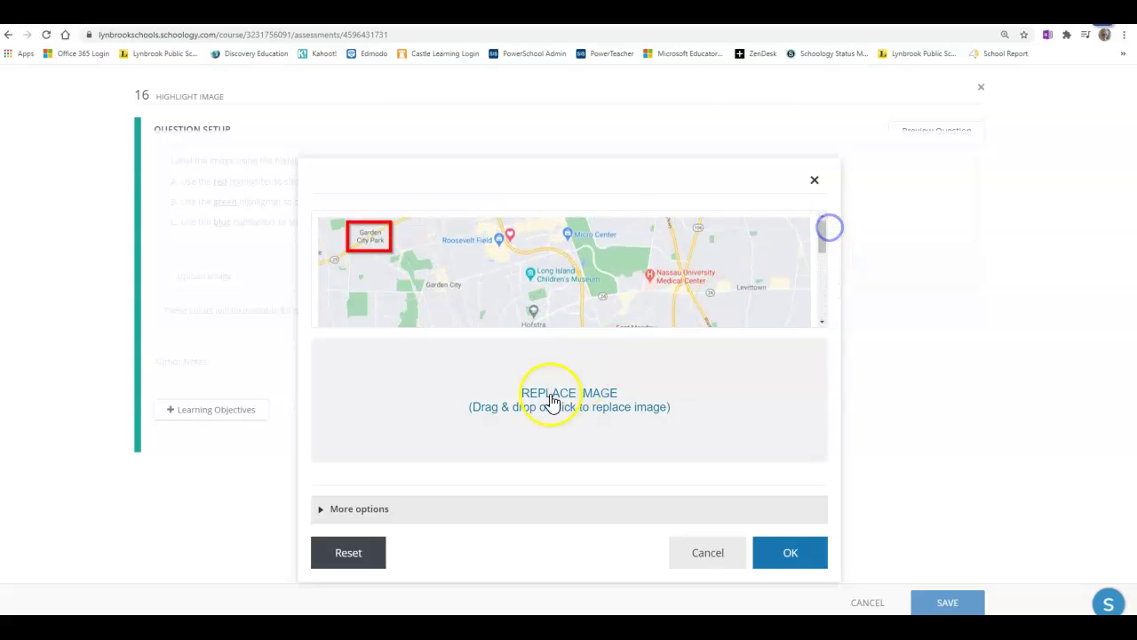
{"action": "left_click", "coordinate": [321, 509]}
{"action": "scroll", "coordinate": [374, 394], "scroll_direction": "down", "scroll_amount": 1}
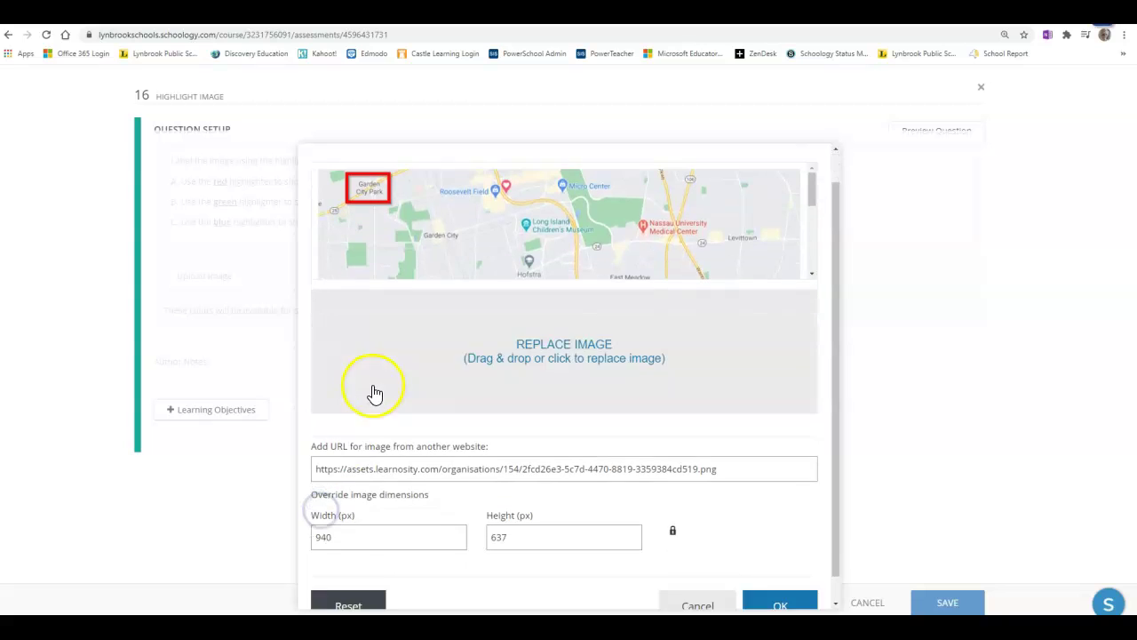
{"action": "left_click", "coordinate": [343, 509]}
{"action": "double_click", "coordinate": [343, 510]}
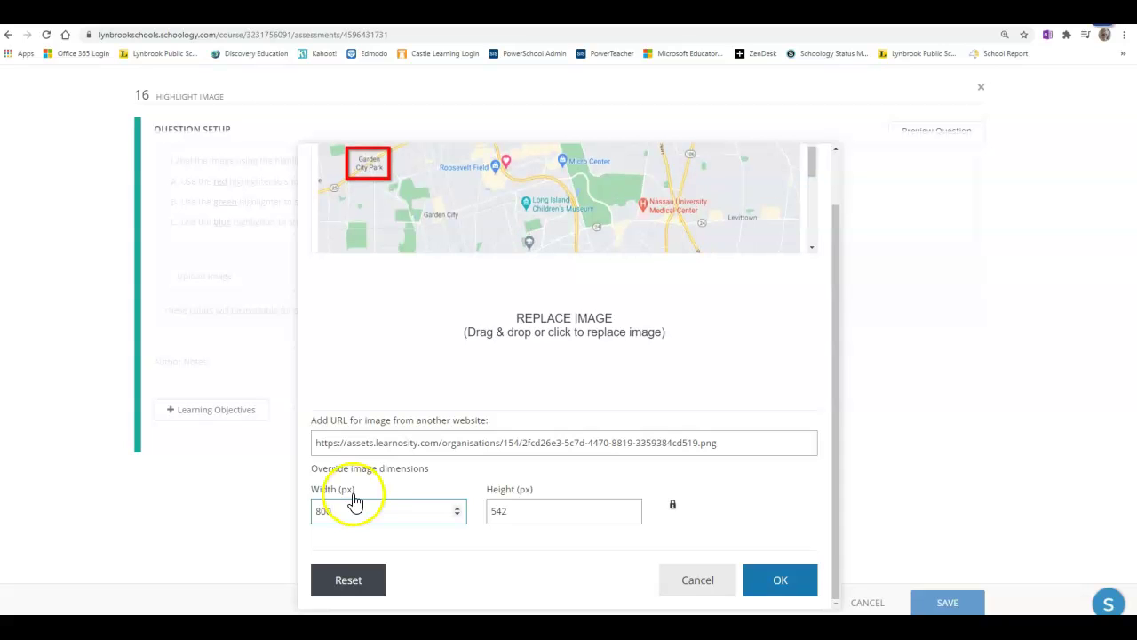
{"action": "left_click", "coordinate": [346, 512]}
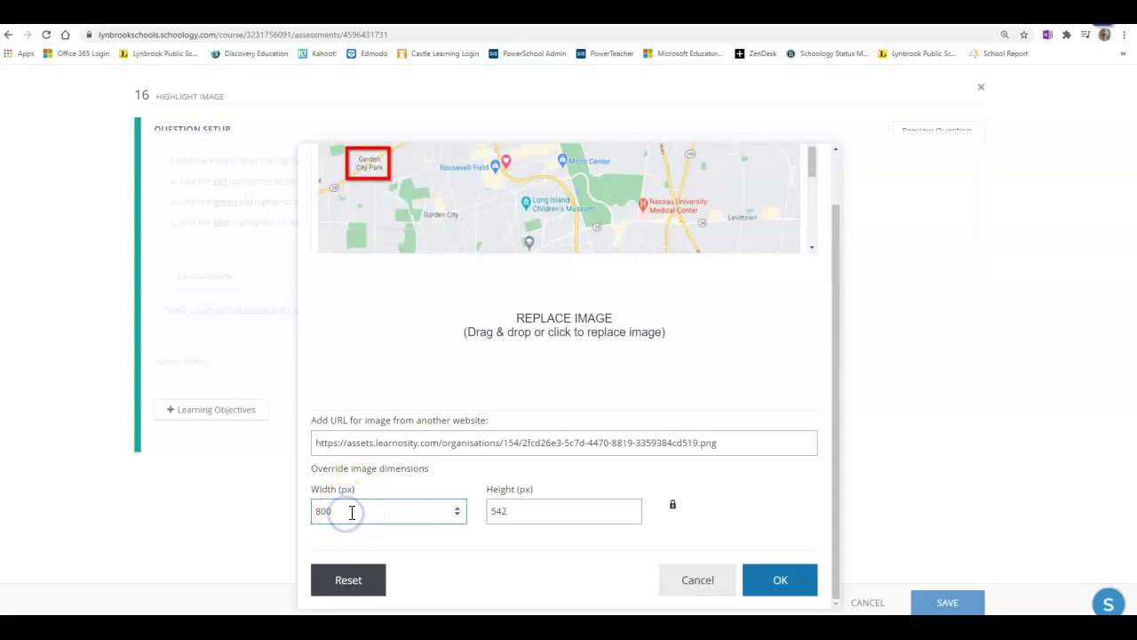
{"action": "left_click", "coordinate": [783, 582]}
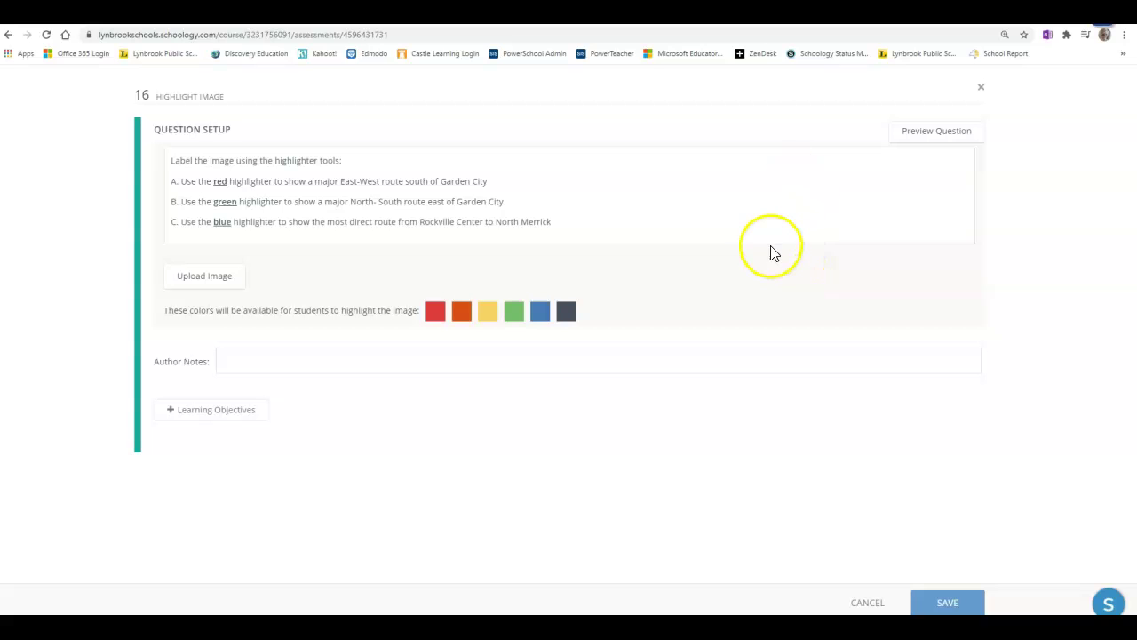
Preview the question, try tracing a red route from Roosevelt Field down towards Merrick, and undo the stroke.
{"action": "left_click", "coordinate": [924, 135]}
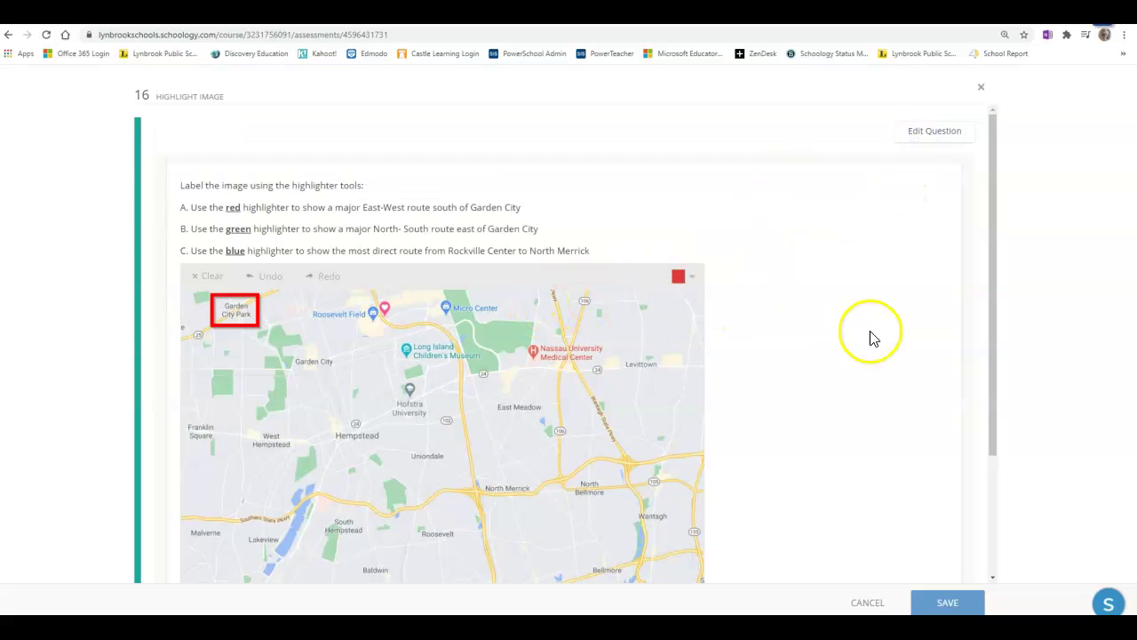
{"action": "left_click_drag", "start_coordinate": [995, 238], "coordinate": [1003, 267]}
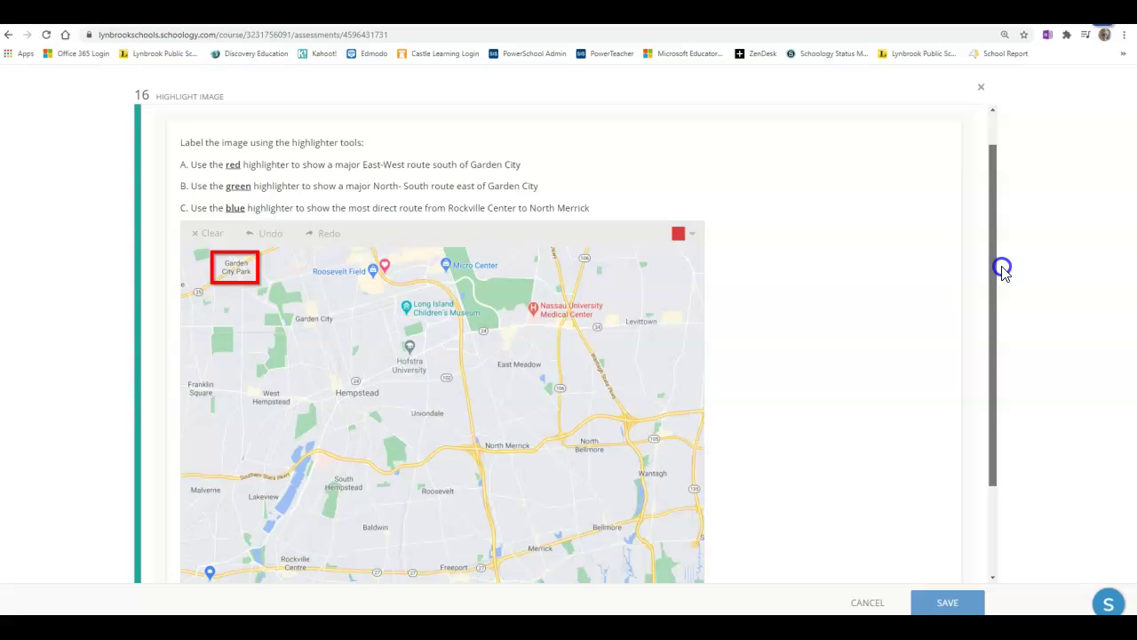
{"action": "left_click", "coordinate": [692, 237]}
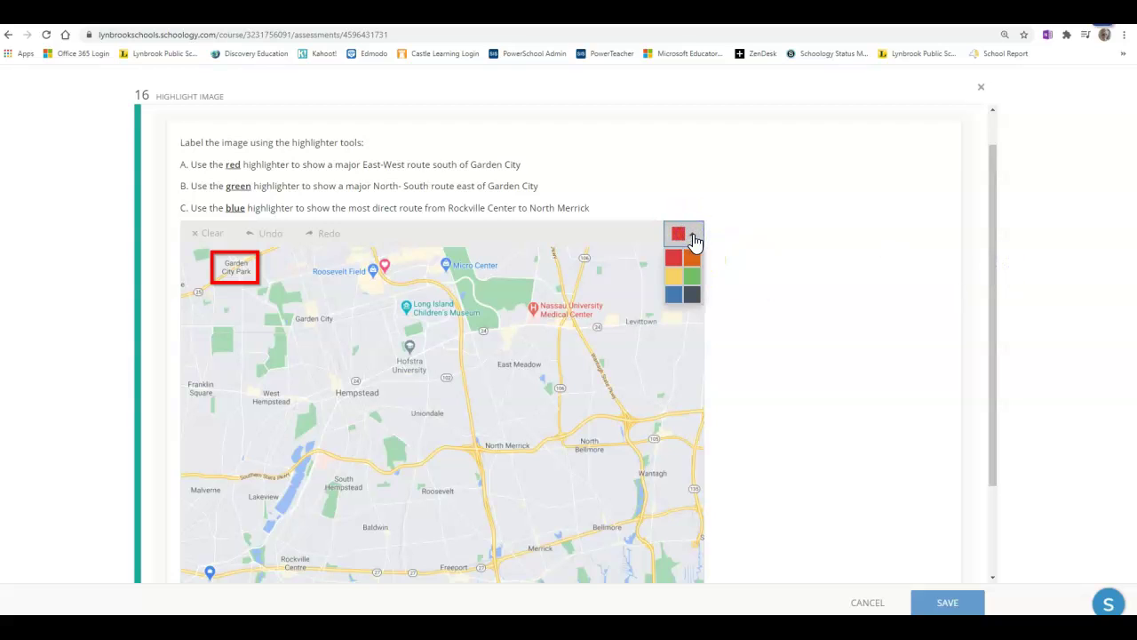
{"action": "left_click", "coordinate": [693, 236]}
{"action": "left_click", "coordinate": [693, 237]}
{"action": "left_click", "coordinate": [692, 236]}
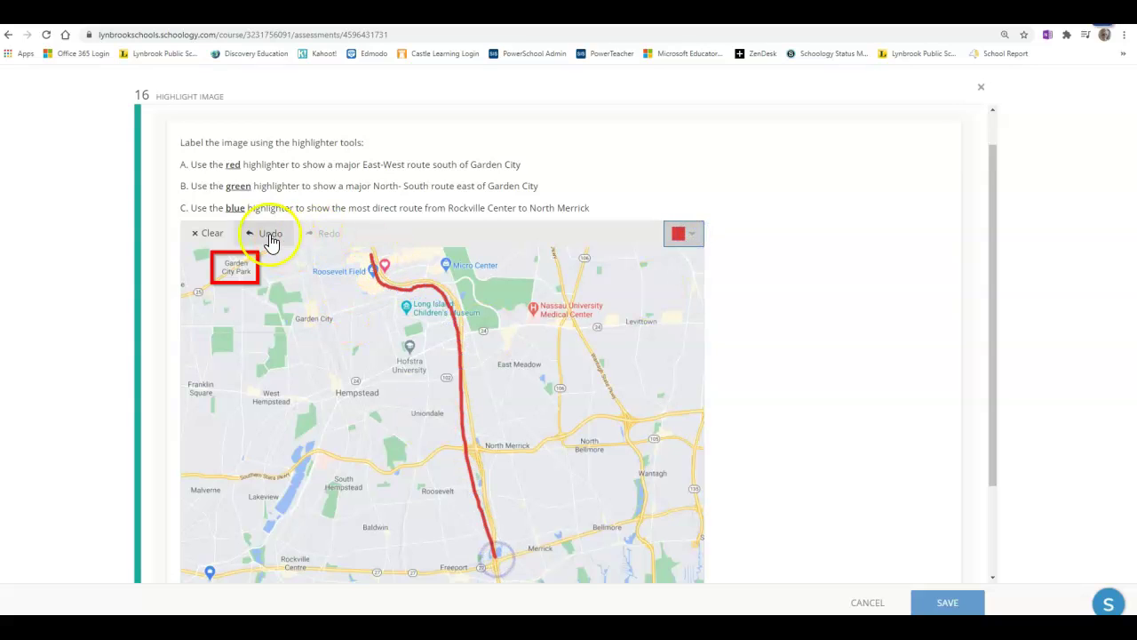
{"action": "left_click", "coordinate": [267, 233]}
Trace several red test routes along the map's highways, including the road beside Levittown, and clear the whole drawing.
{"action": "mouse_move", "coordinate": [377, 257]}
{"action": "left_mouse_down"}
{"action": "mouse_move", "coordinate": [414, 292]}
{"action": "mouse_move", "coordinate": [467, 424]}
{"action": "mouse_move", "coordinate": [474, 484]}
{"action": "mouse_move", "coordinate": [627, 436]}
{"action": "left_mouse_up"}
{"action": "left_click_drag", "start_coordinate": [567, 293], "coordinate": [627, 404]}
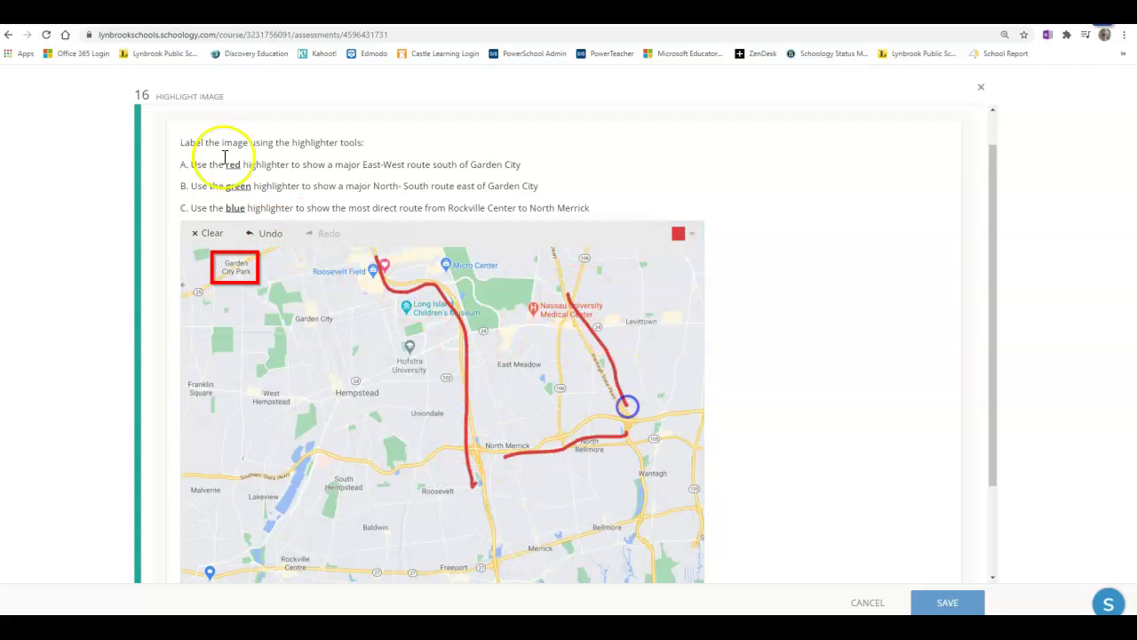
{"action": "left_click", "coordinate": [211, 238]}
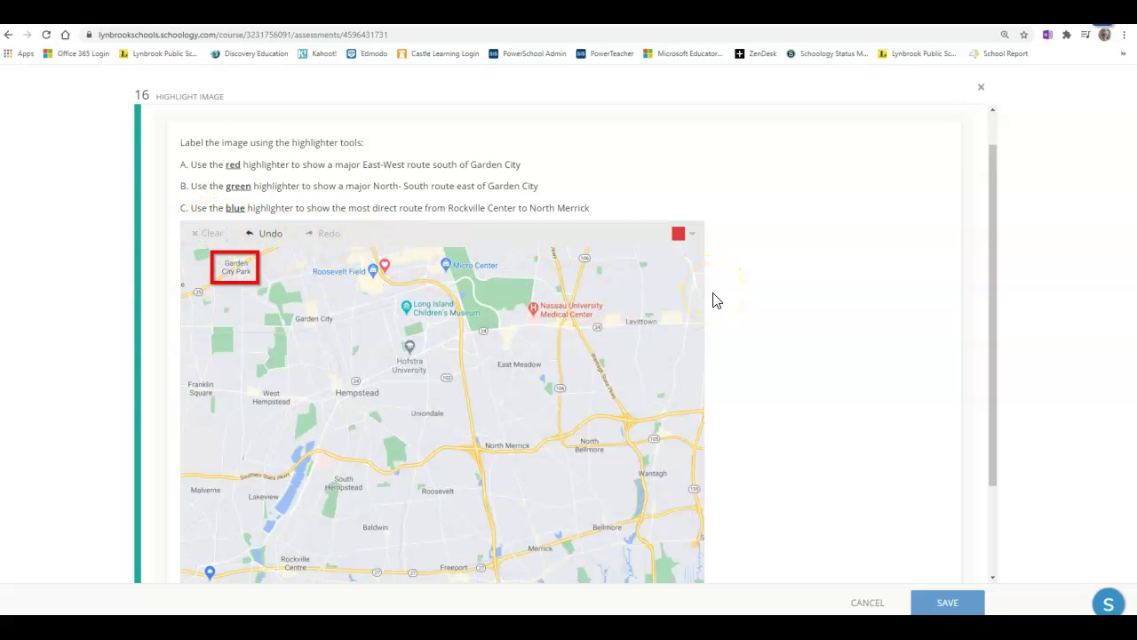
Save the new Highlight Image question and check it at the end of the assessment's question list.
{"action": "scroll", "coordinate": [702, 334], "scroll_direction": "down", "scroll_amount": 3}
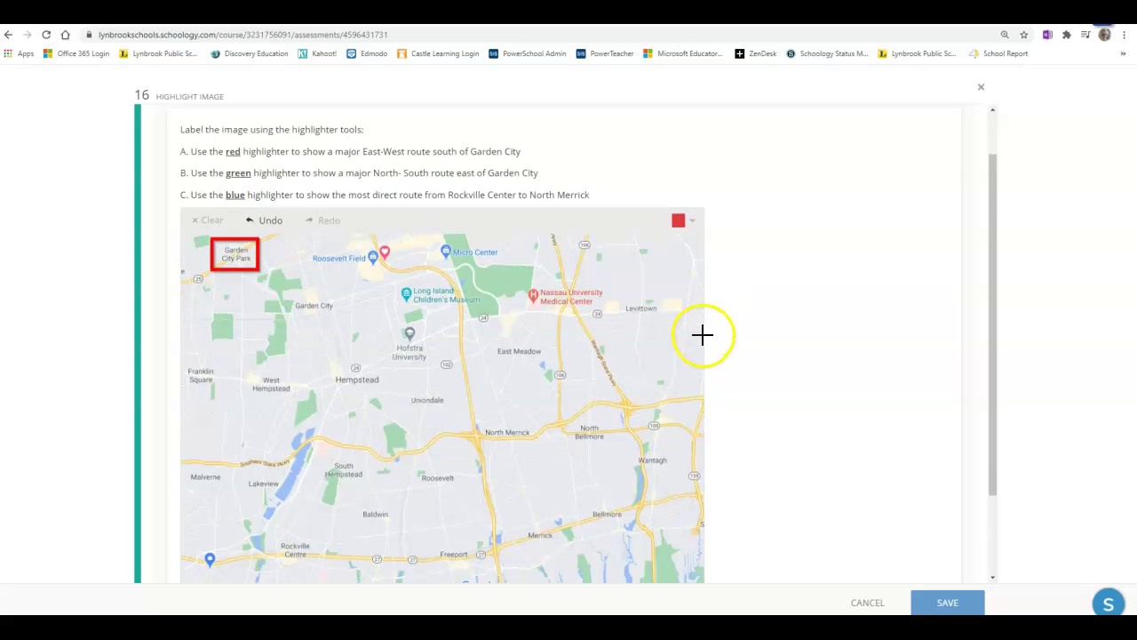
{"action": "left_click", "coordinate": [947, 604]}
{"action": "scroll", "coordinate": [337, 190], "scroll_direction": "down", "scroll_amount": 3}
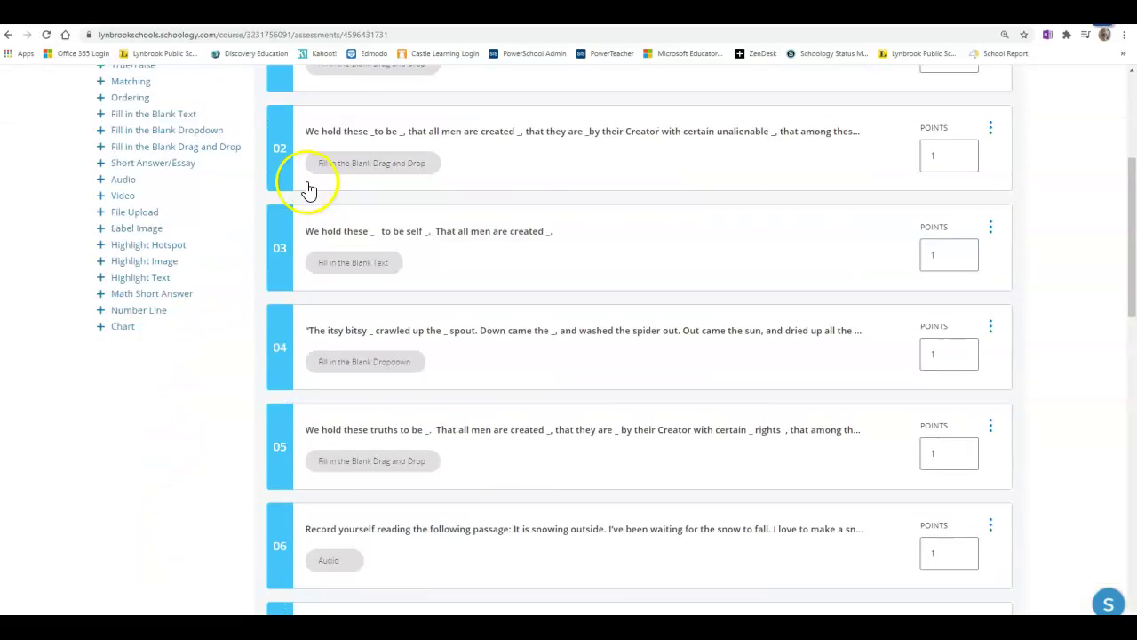
{"action": "scroll", "coordinate": [308, 189], "scroll_direction": "down", "scroll_amount": 10}
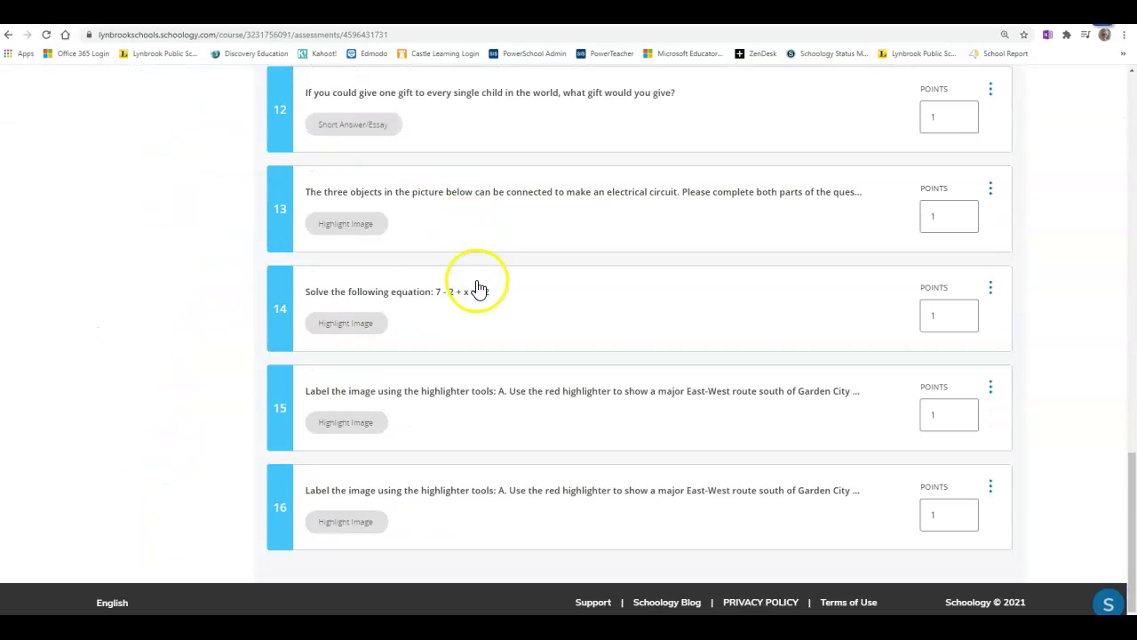